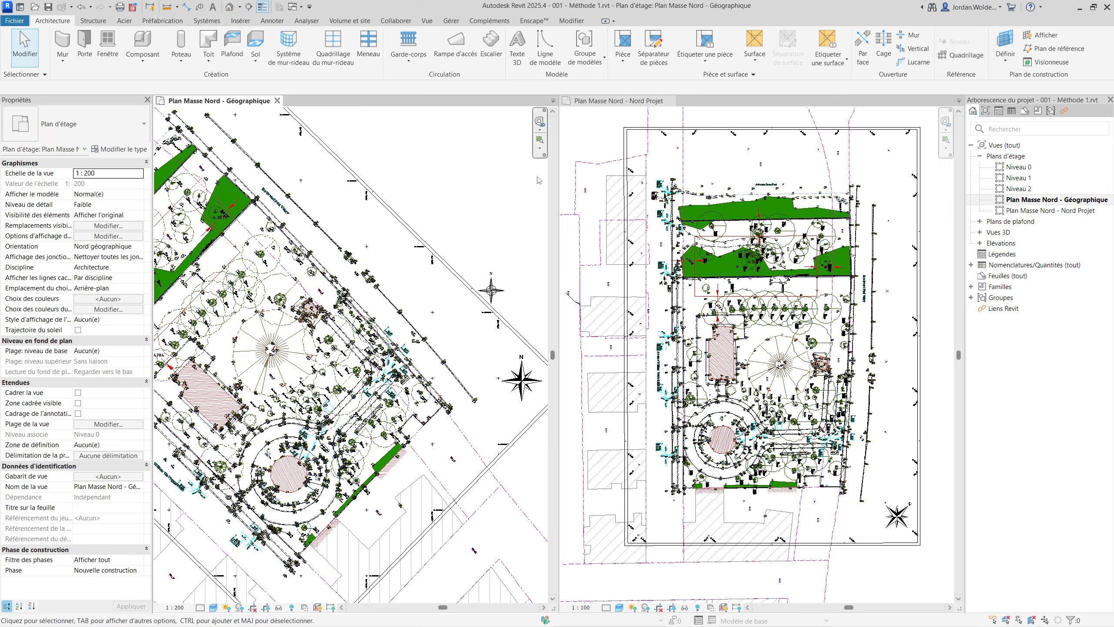
pyautogui.click(710, 206)
pyautogui.click(510, 221)
pyautogui.click(683, 163)
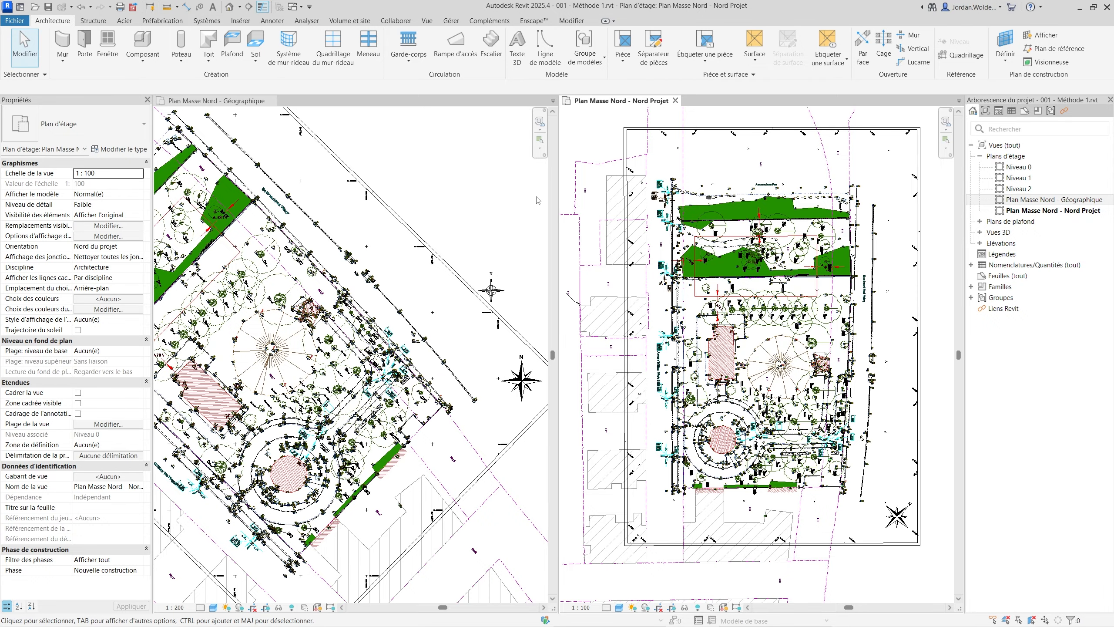
pyautogui.hotkey('ctrl', 'k')
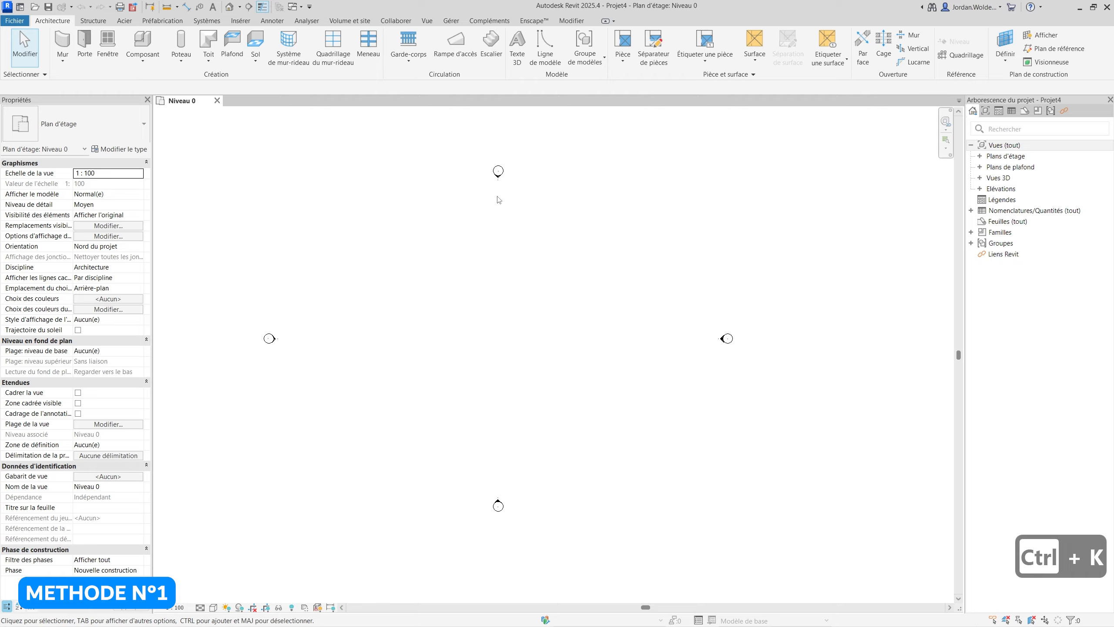
# Step: Link the CAD file Topo_implant reservoir.dwg to Niveau 0 with Manuel - Centre positioning and place it in the plan view
pyautogui.moveTo(512, 216); pyautogui.dragTo(528, 220, button='middle')
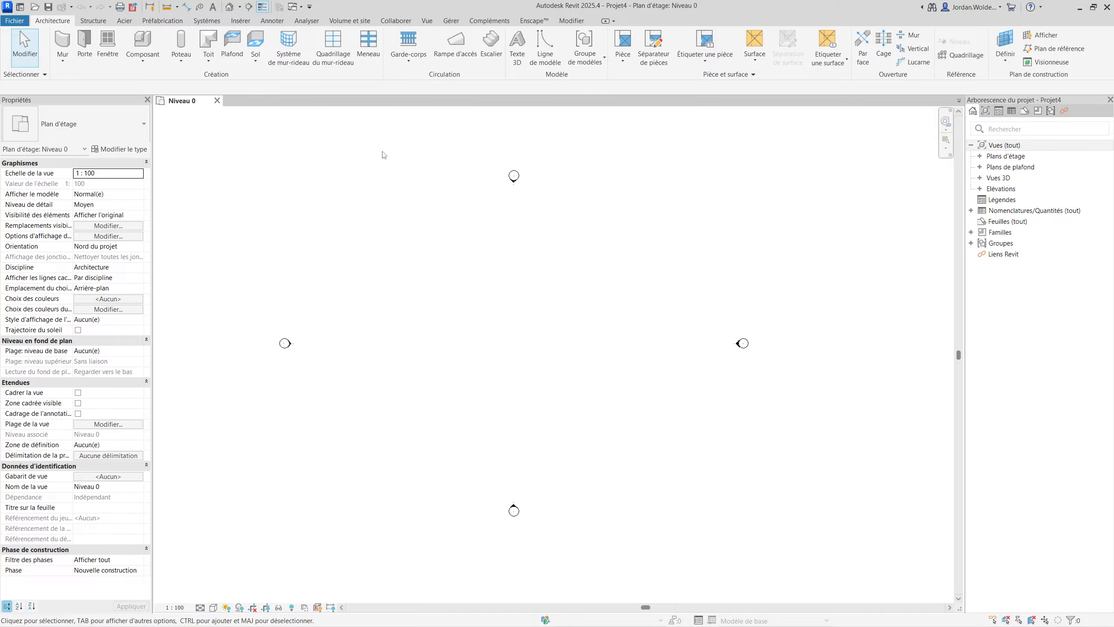
pyautogui.click(246, 22)
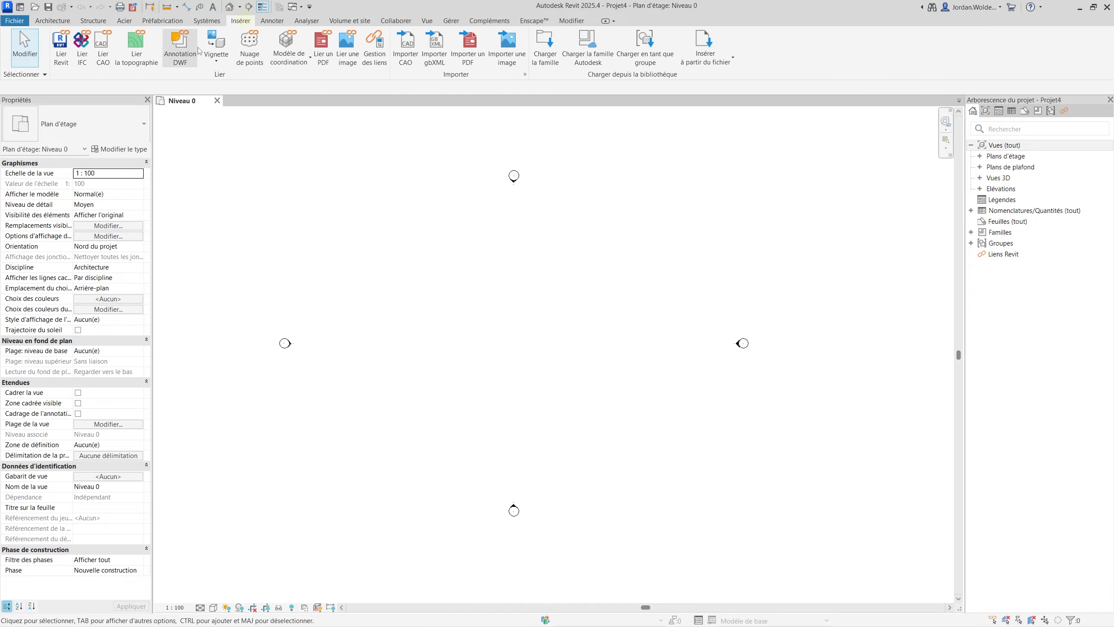
pyautogui.click(104, 57)
pyautogui.click(636, 175)
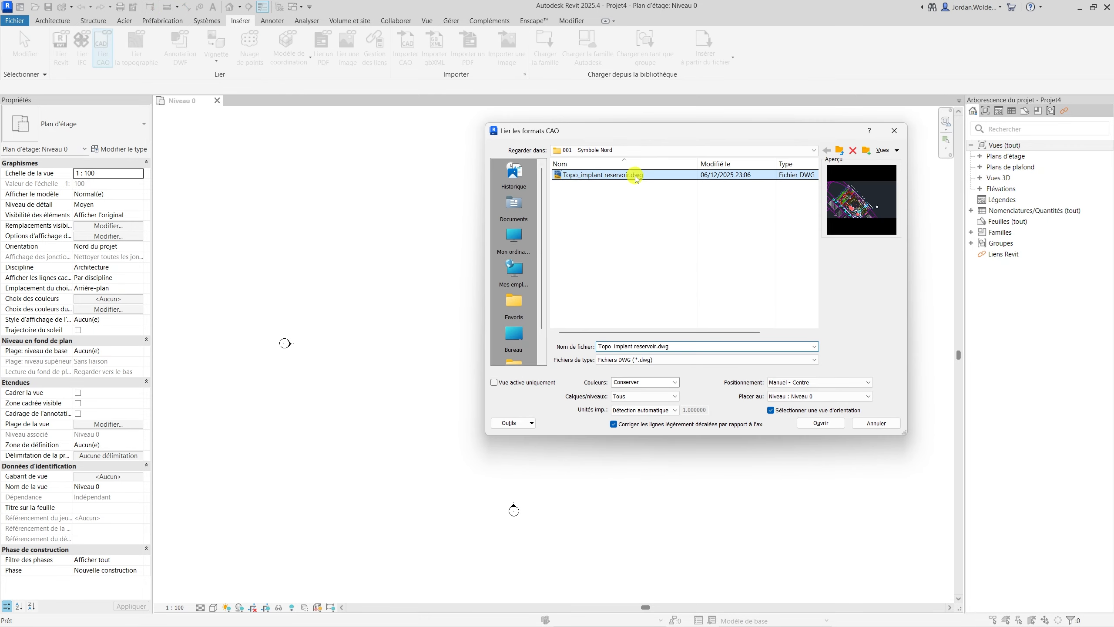
pyautogui.click(811, 424)
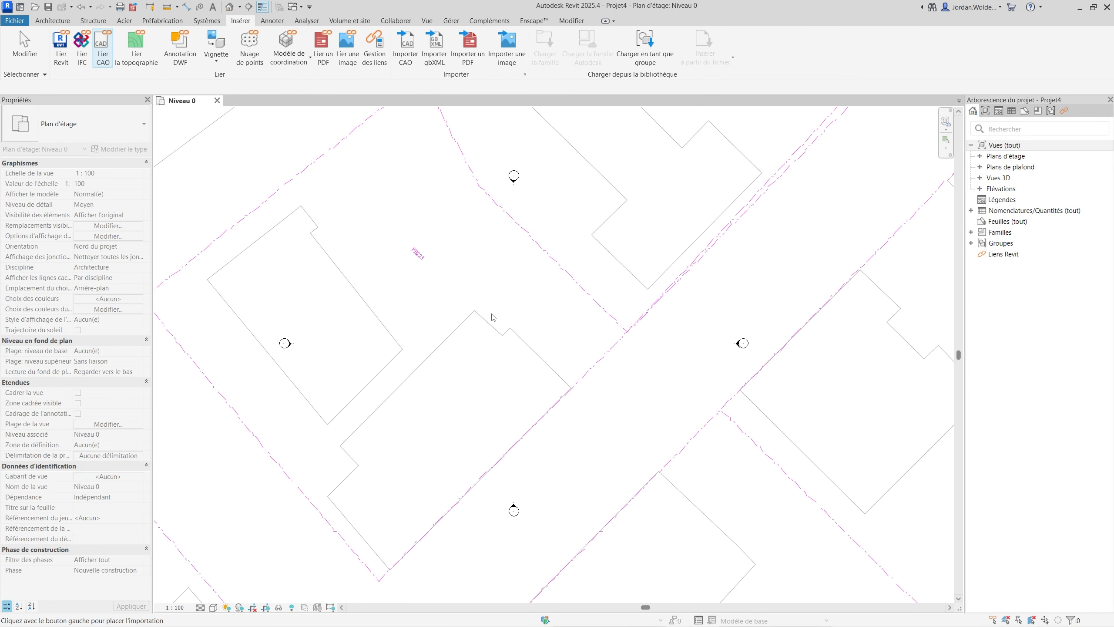
pyautogui.scroll(-10, 493, 317)
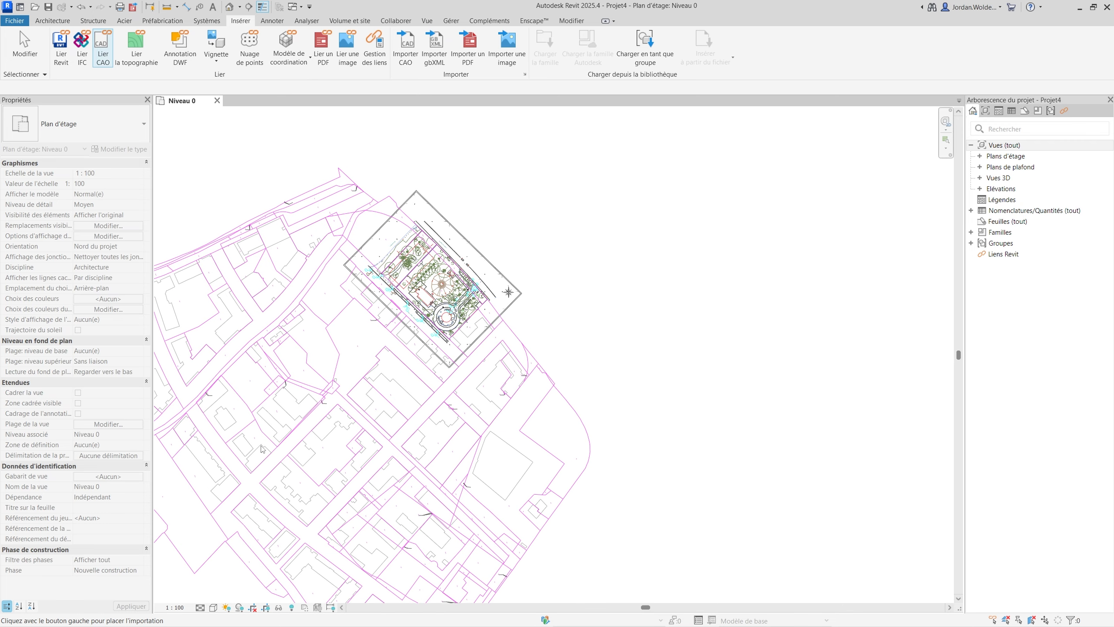
pyautogui.click(282, 459)
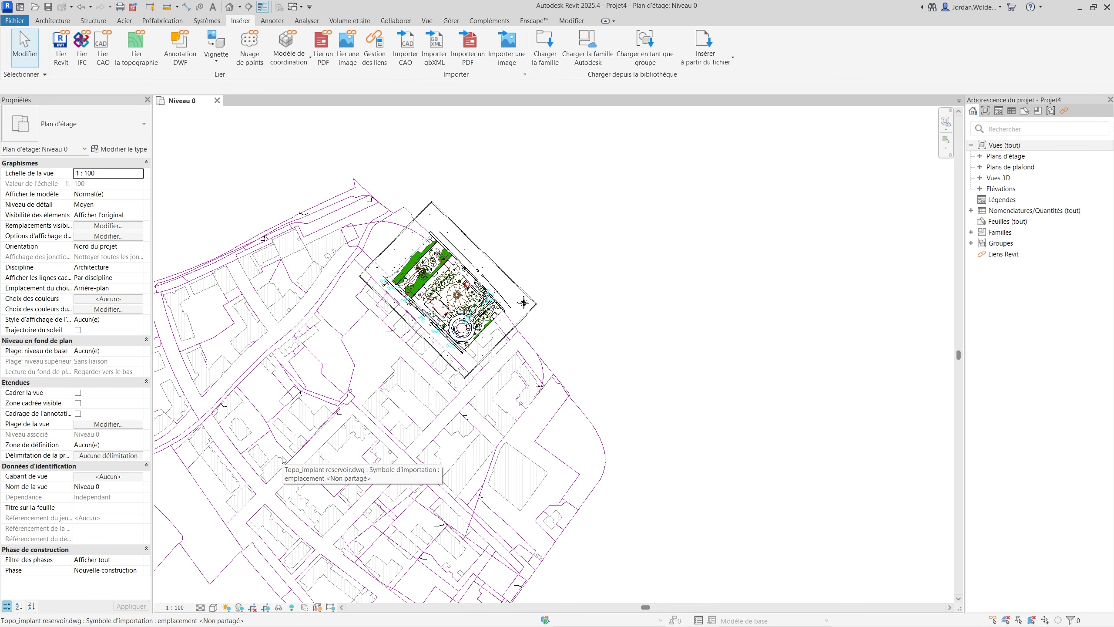
# Step: Orient the project to north by aligning it with the slanted red site outline of the linked survey, and accept the rotation
pyautogui.scroll(4, 434, 291)
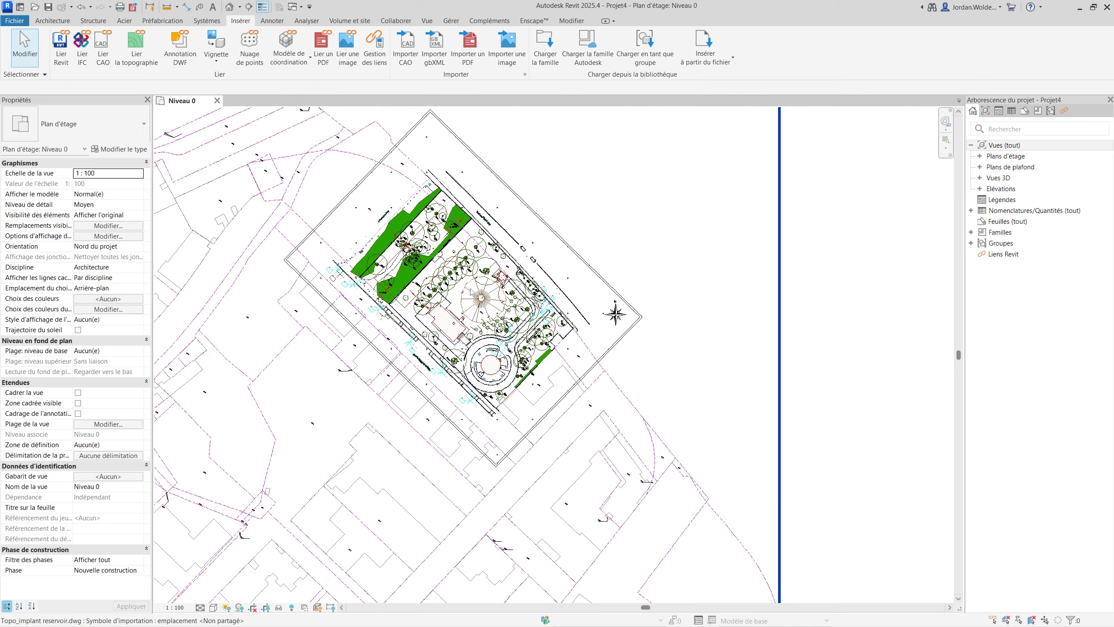
pyautogui.scroll(5, 470, 291)
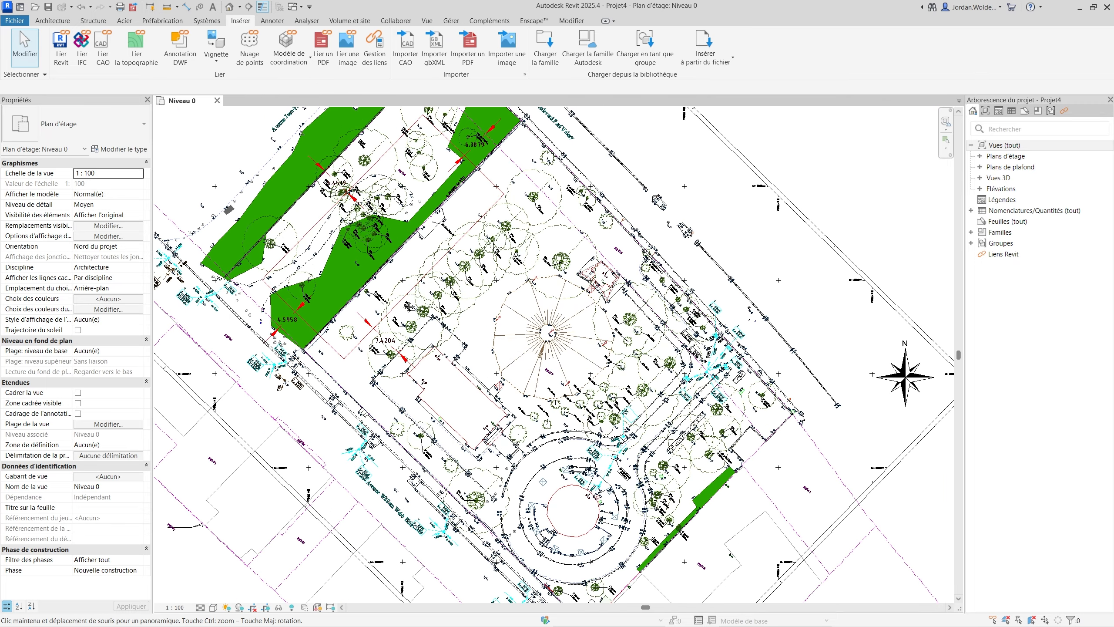
pyautogui.moveTo(409, 308); pyautogui.dragTo(437, 348, button='middle')
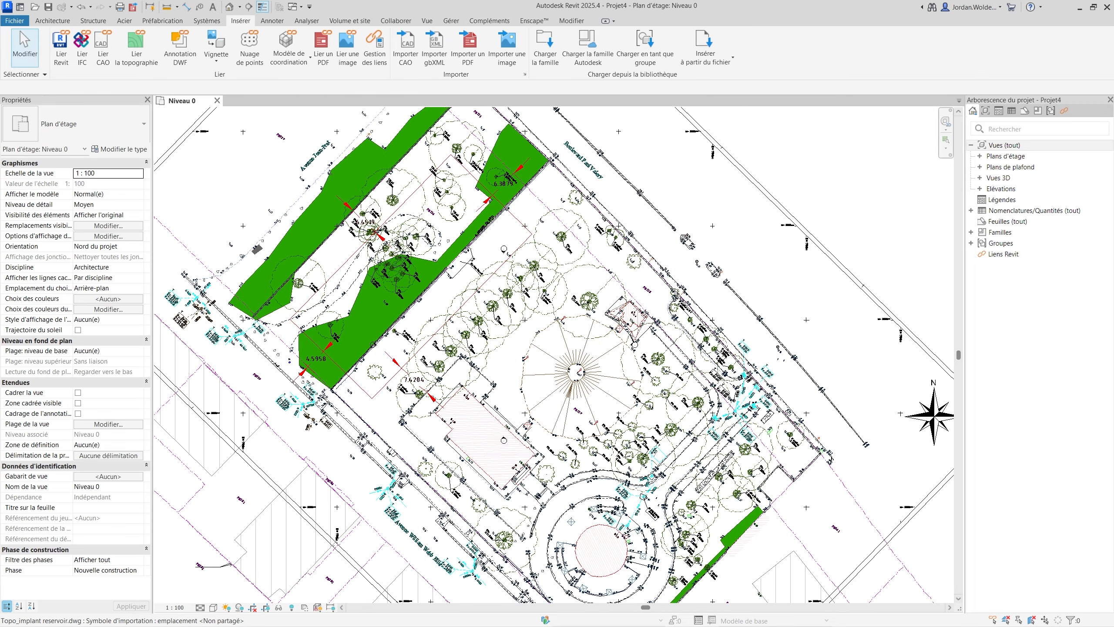
pyautogui.scroll(2, 377, 395)
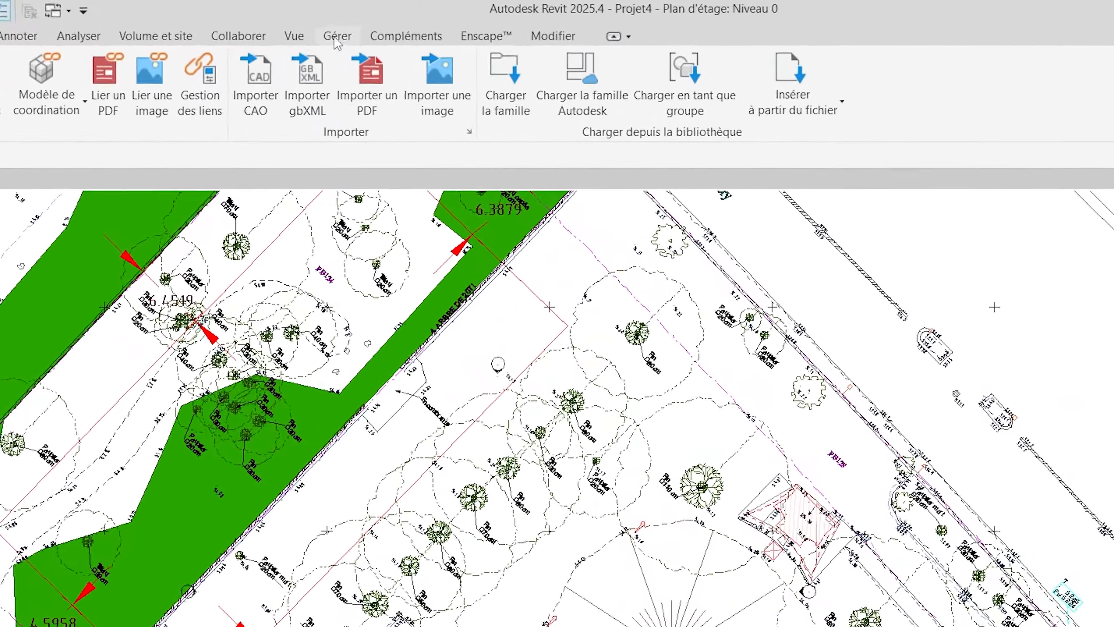
pyautogui.click(451, 21)
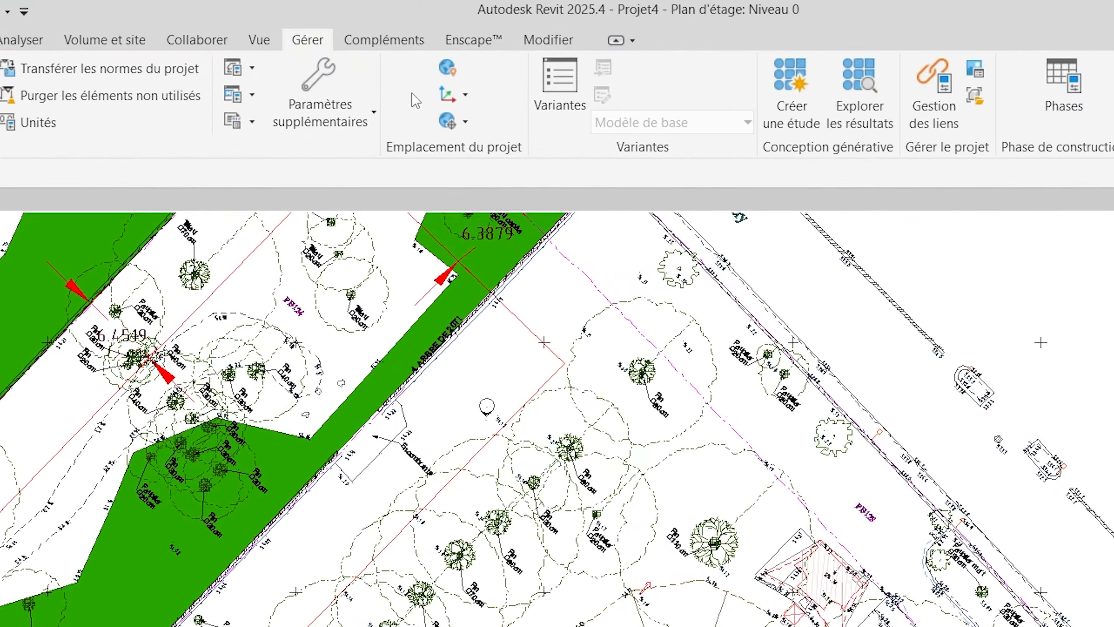
pyautogui.click(464, 120)
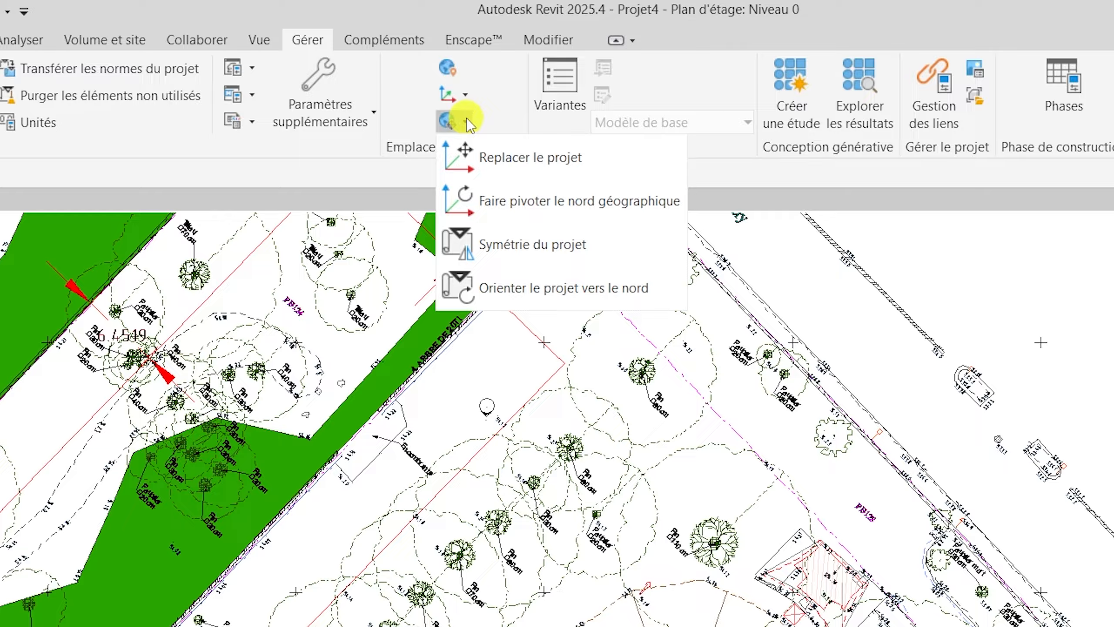
pyautogui.click(489, 290)
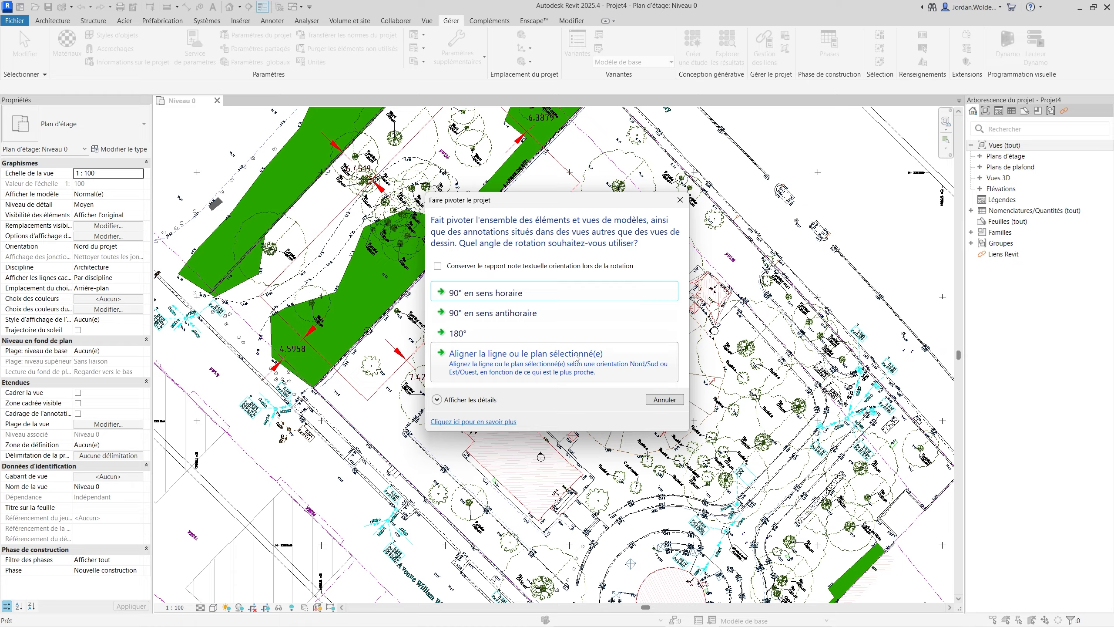
pyautogui.click(576, 358)
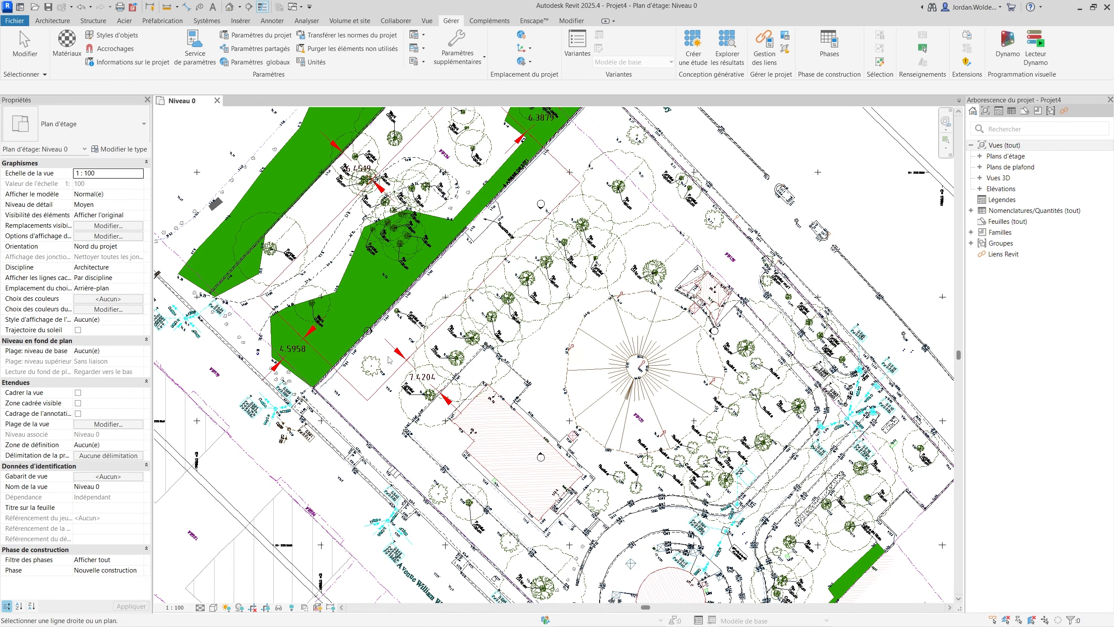
pyautogui.click(393, 374)
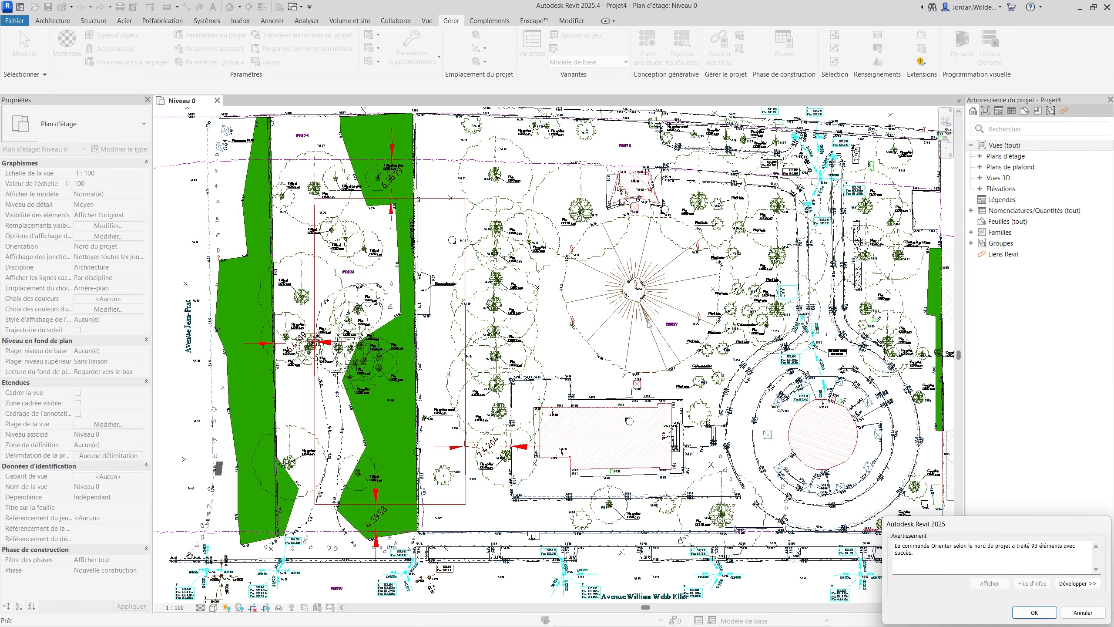
pyautogui.scroll(-1, 570, 336)
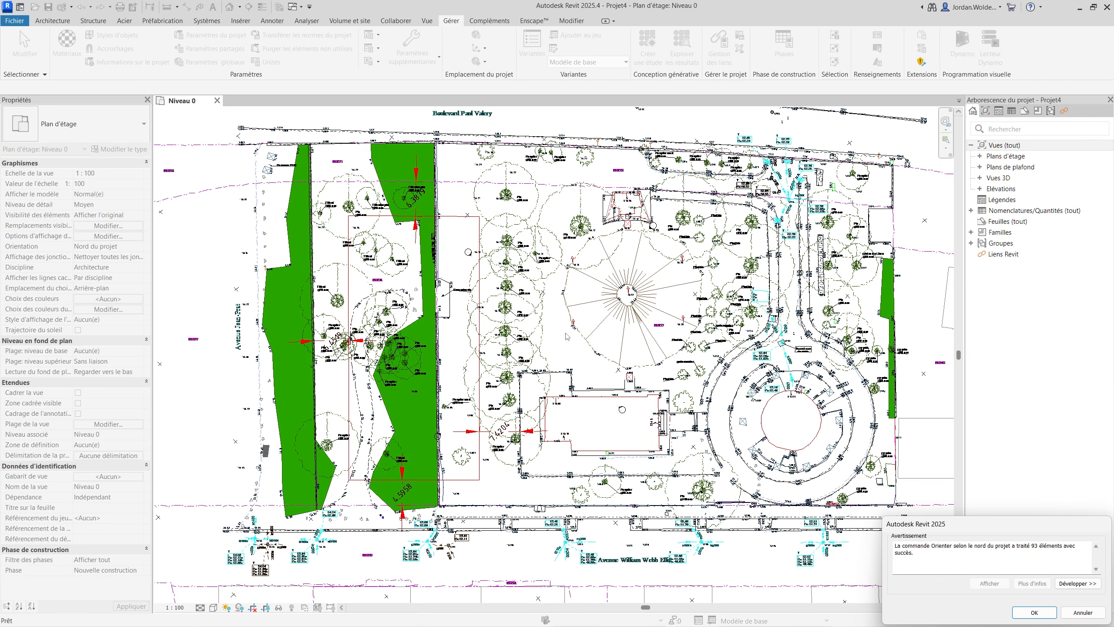
pyautogui.scroll(-1, 571, 336)
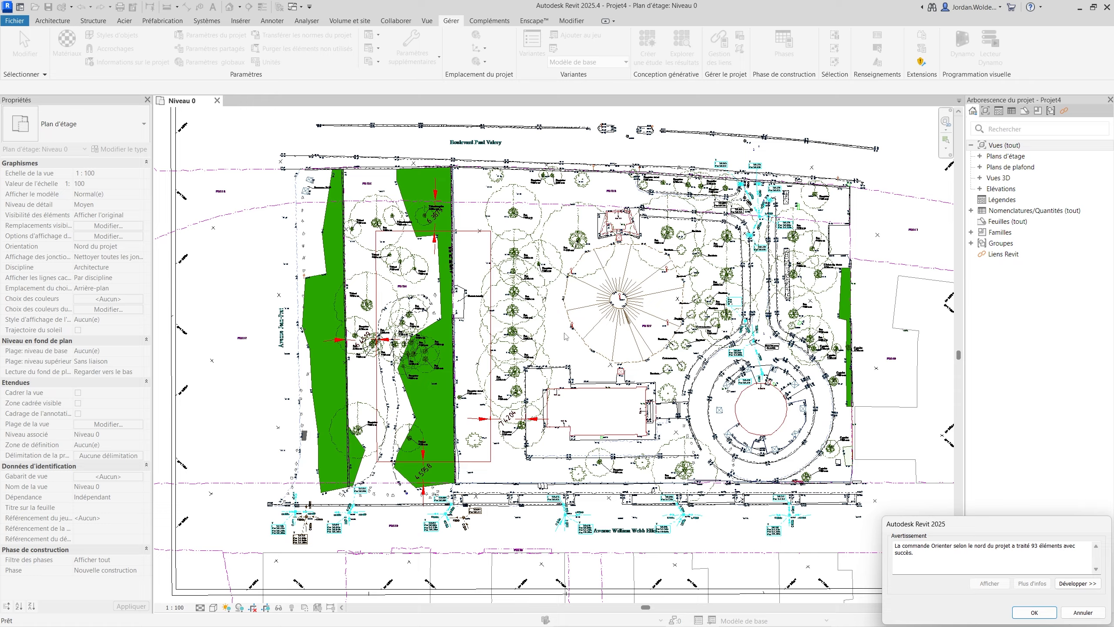
pyautogui.click(1034, 613)
# Step: Rotate the whole project 90° clockwise with the Orienter le projet vers le nord command
pyautogui.click(527, 61)
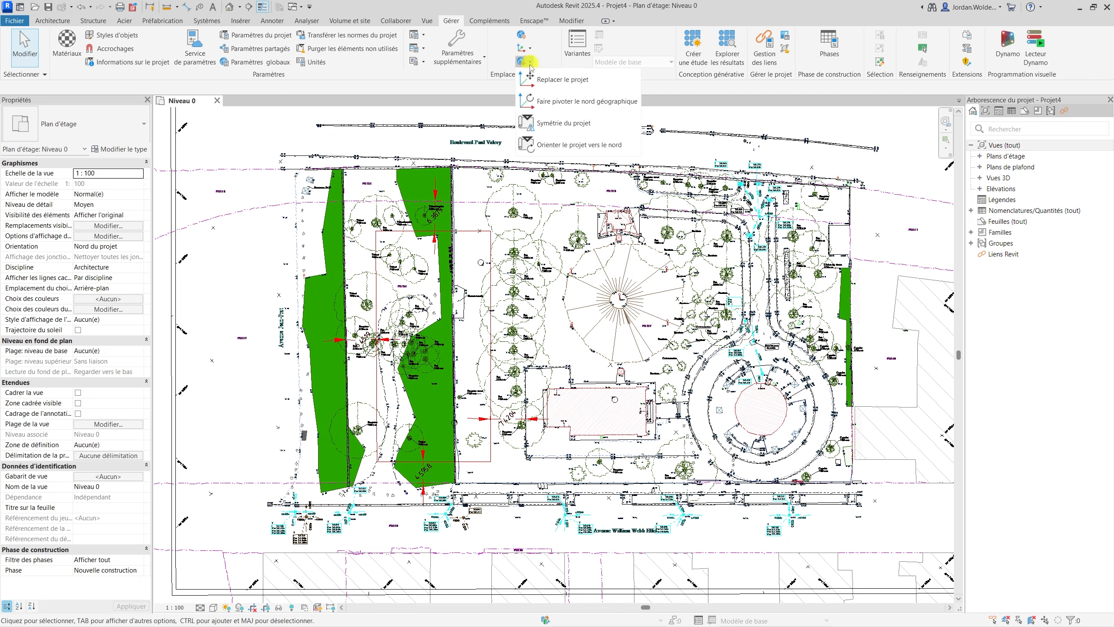
pyautogui.click(558, 147)
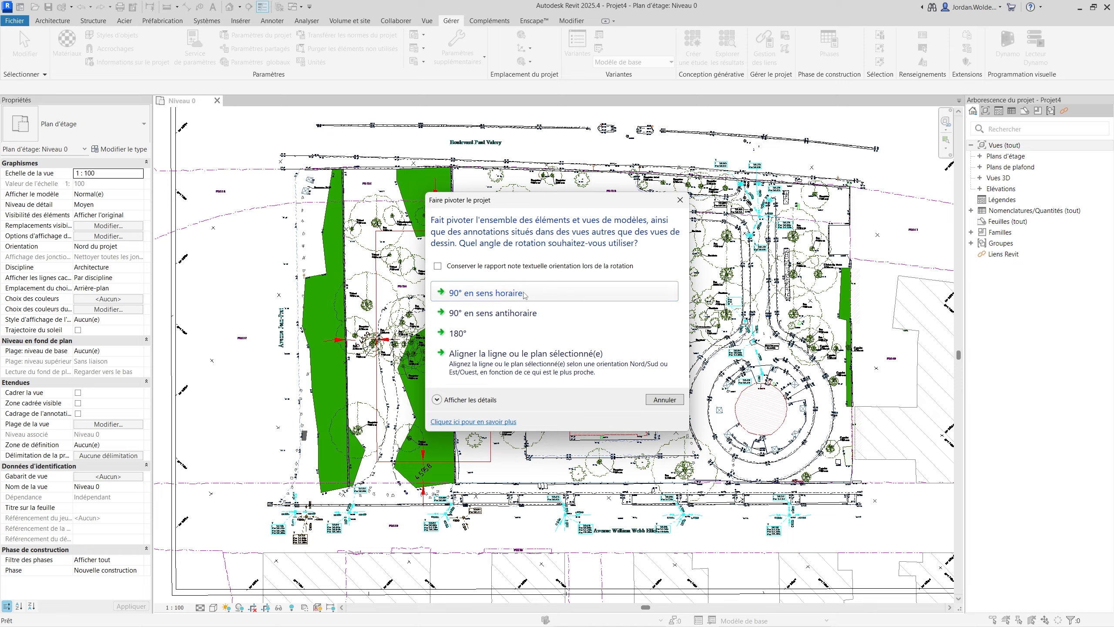
pyautogui.click(525, 294)
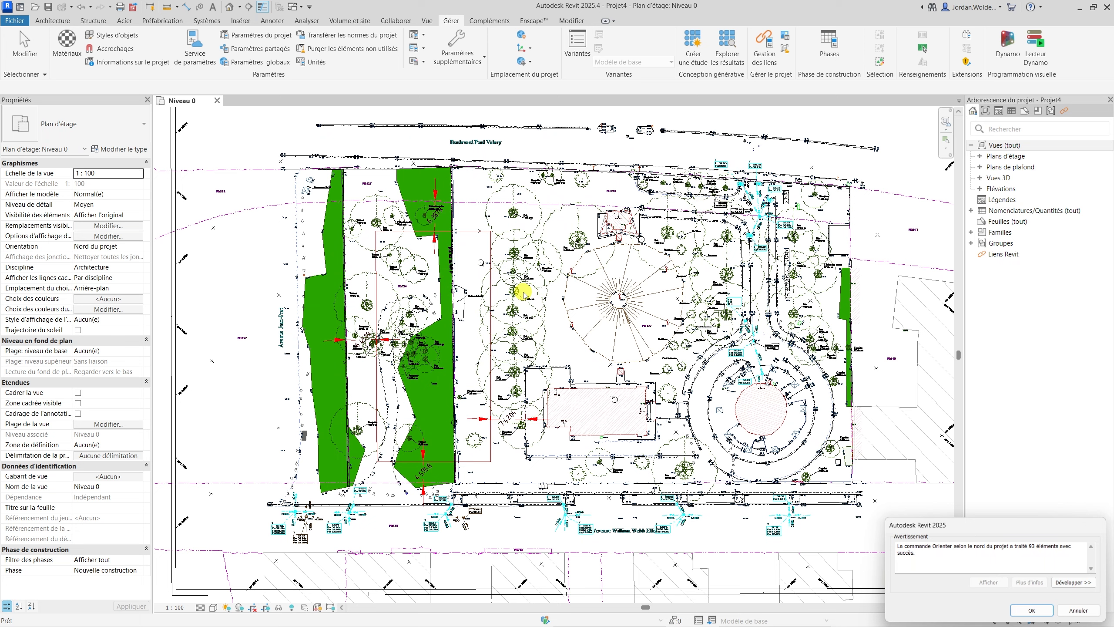
pyautogui.click(1032, 613)
# Step: Set the orientation of the Niveau 0 plan view to Nord géographique
pyautogui.scroll(2, 620, 222)
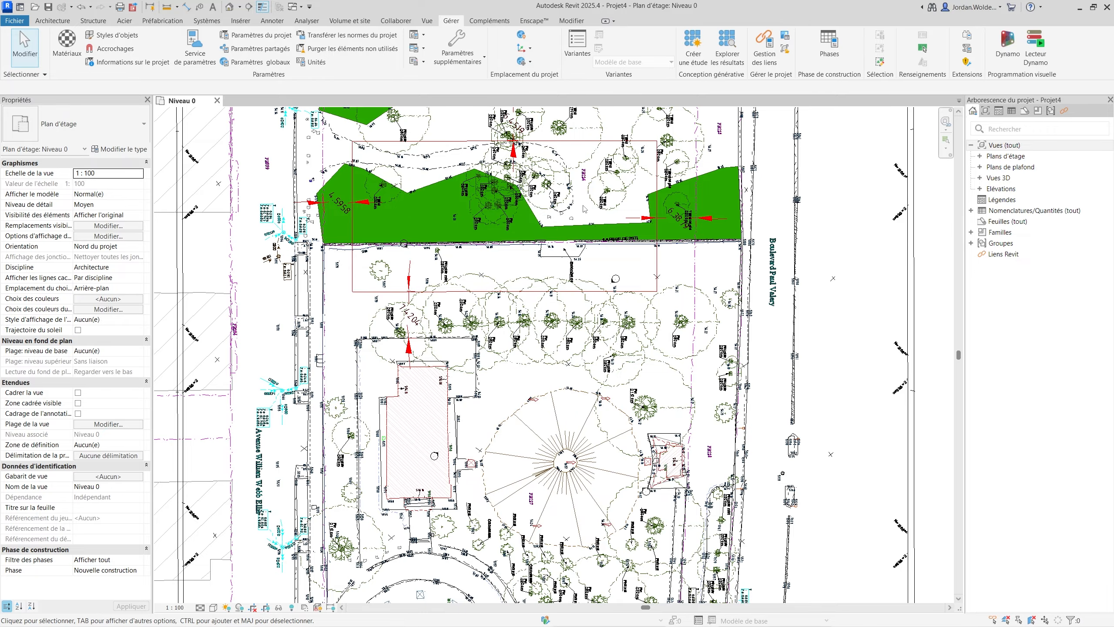
pyautogui.moveTo(584, 209); pyautogui.dragTo(592, 294, button='middle')
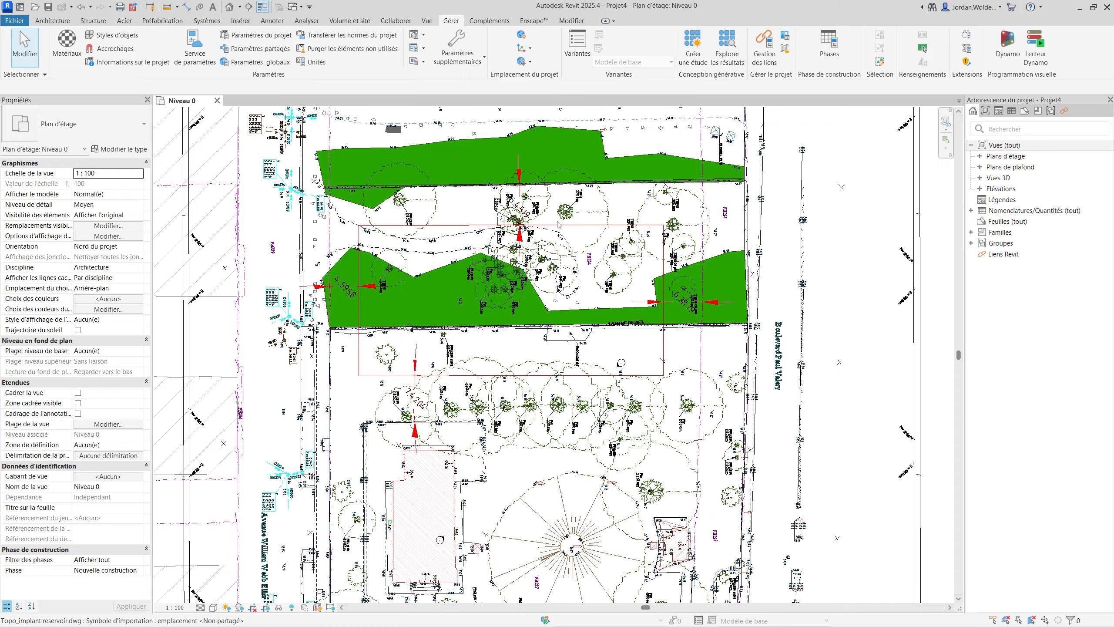
pyautogui.click(530, 62)
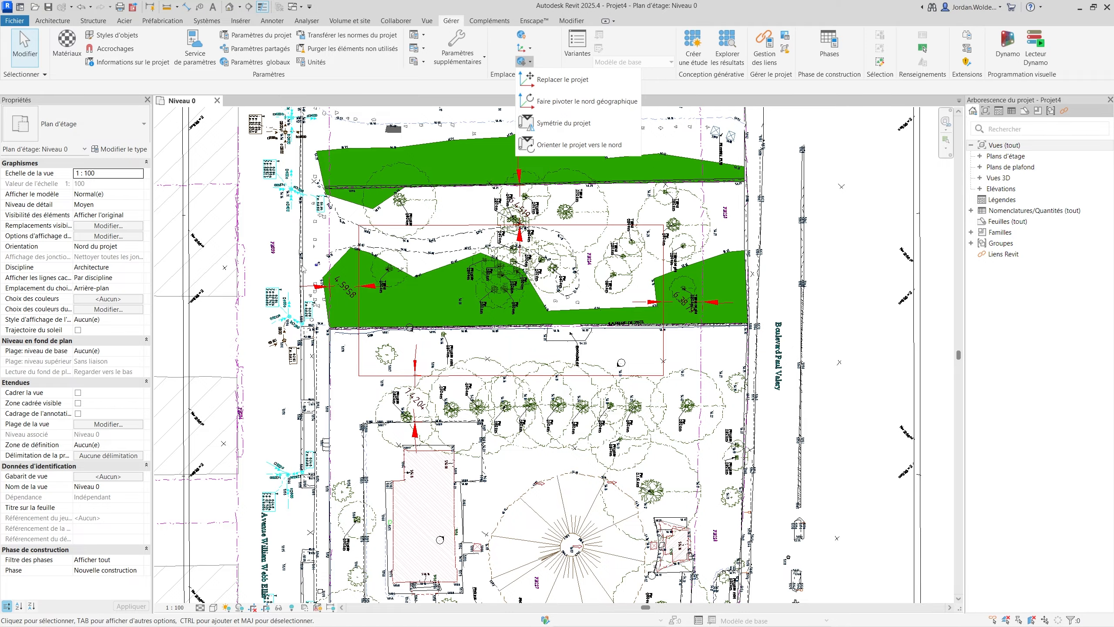
pyautogui.scroll(-2, 273, 268)
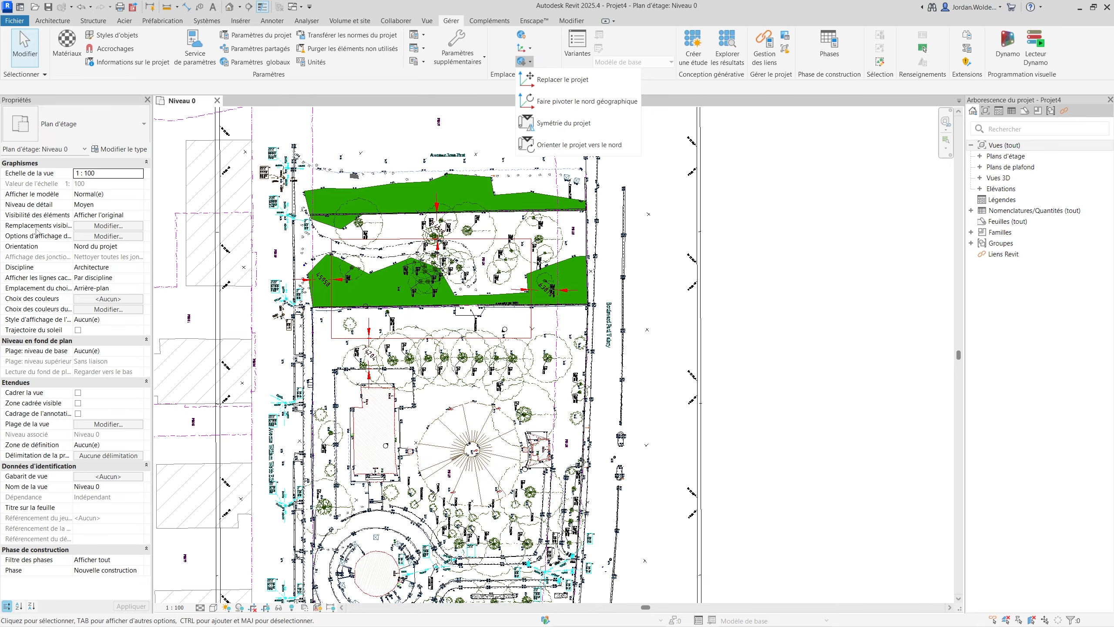
pyautogui.click(139, 247)
pyautogui.click(117, 248)
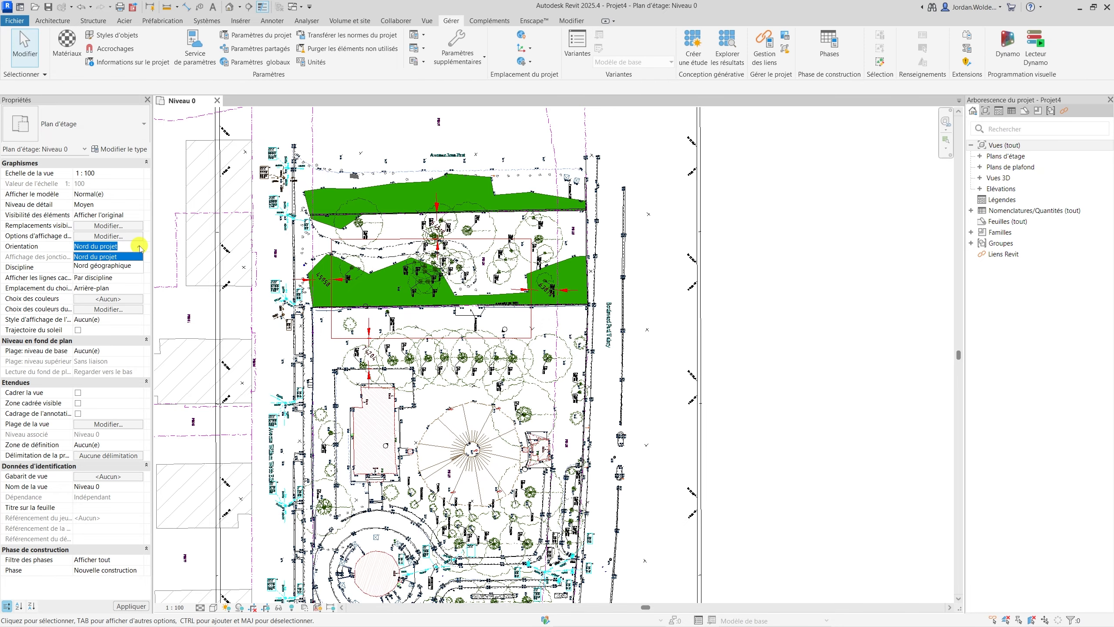
pyautogui.click(126, 267)
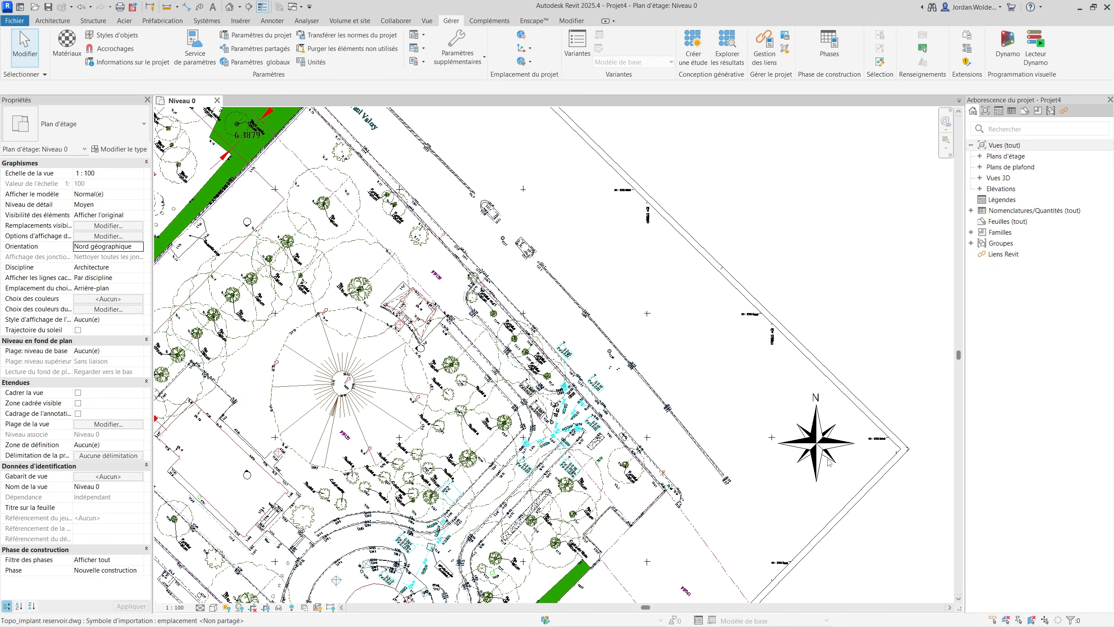
# Step: Draw a roughly square enclosure of Générique - Ext. 200 mm walls between the elevation markers on Niveau 0 in the new project
pyautogui.hotkey('ctrl', 'j')
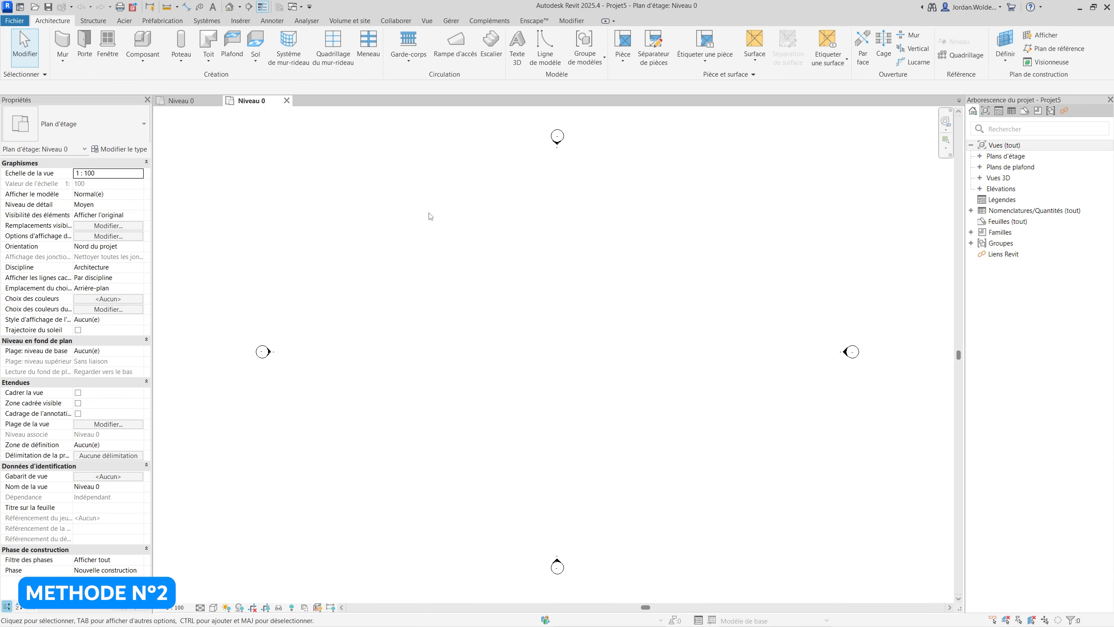
pyautogui.click(63, 44)
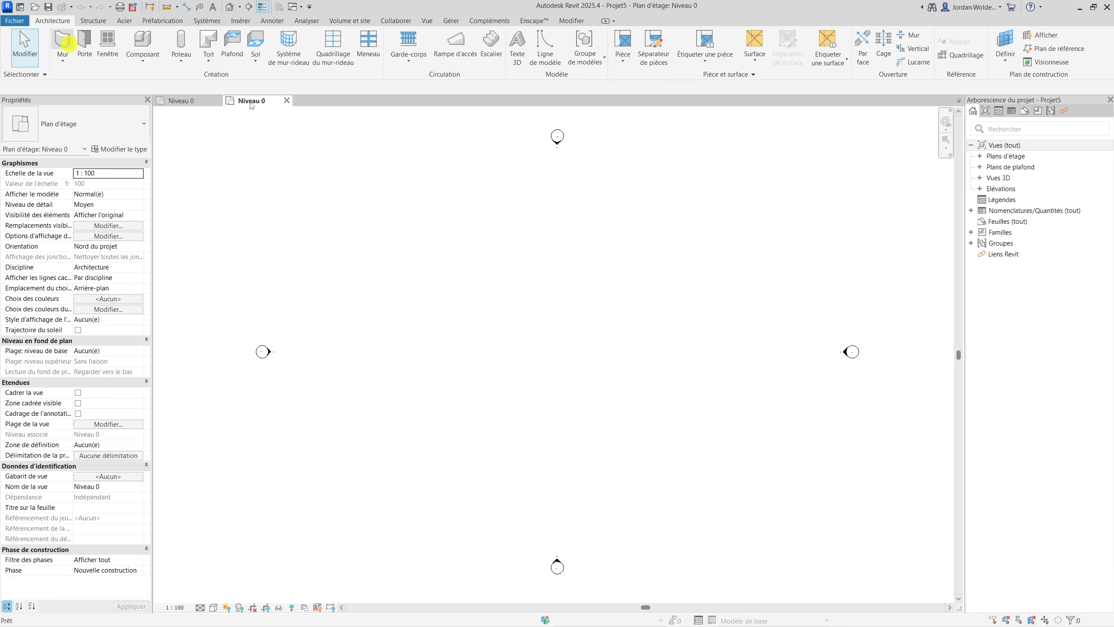
pyautogui.click(515, 38)
pyautogui.click(437, 229)
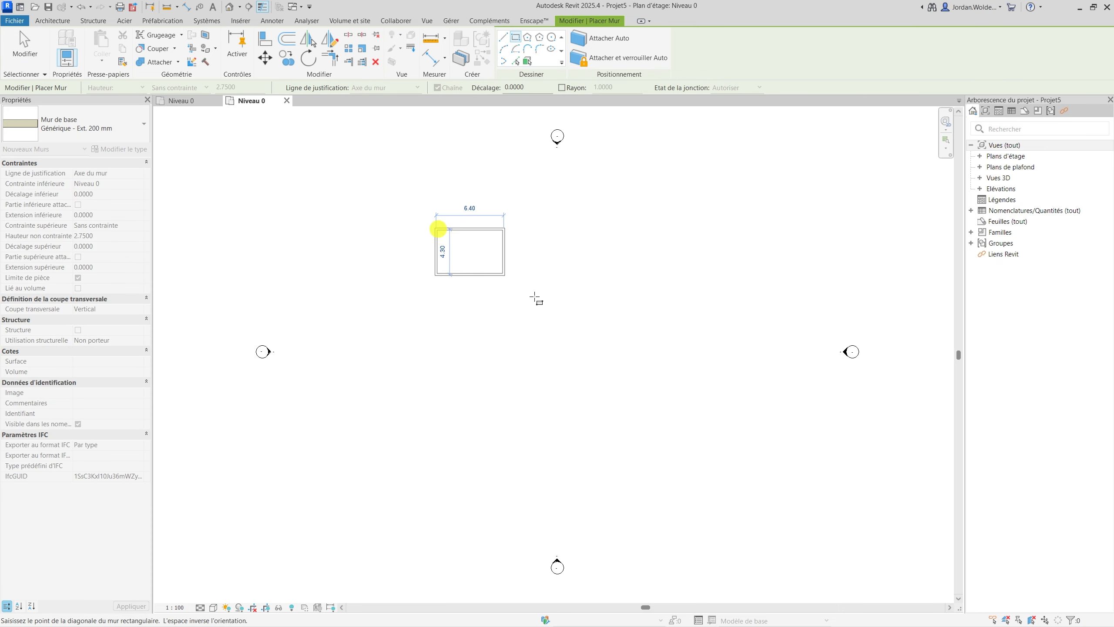
pyautogui.click(579, 367)
pyautogui.press('Escape')
pyautogui.press('Escape')
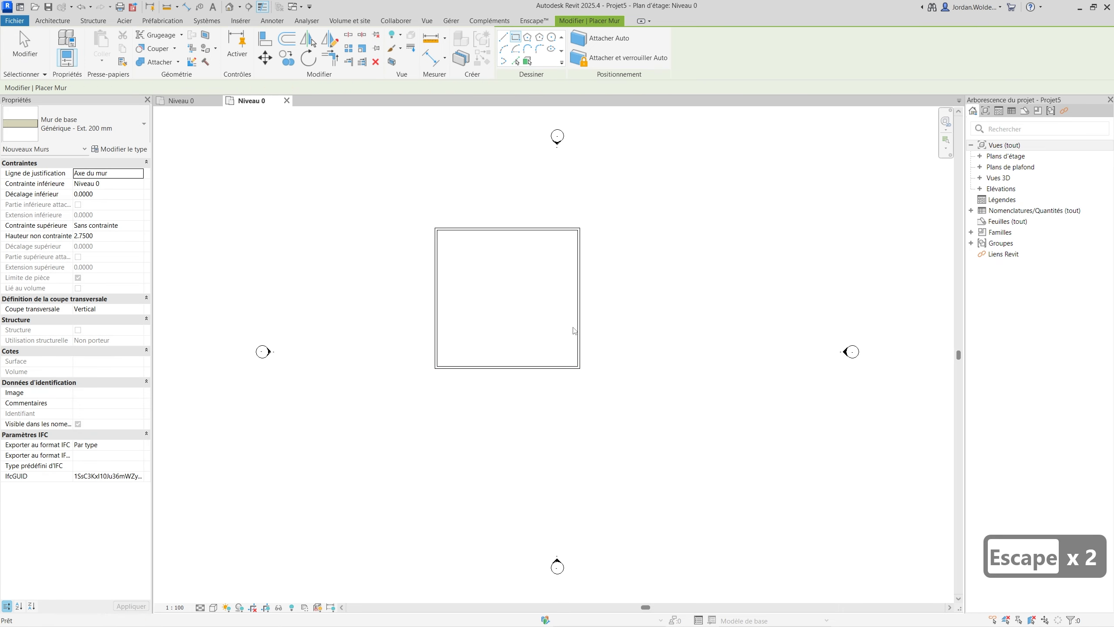